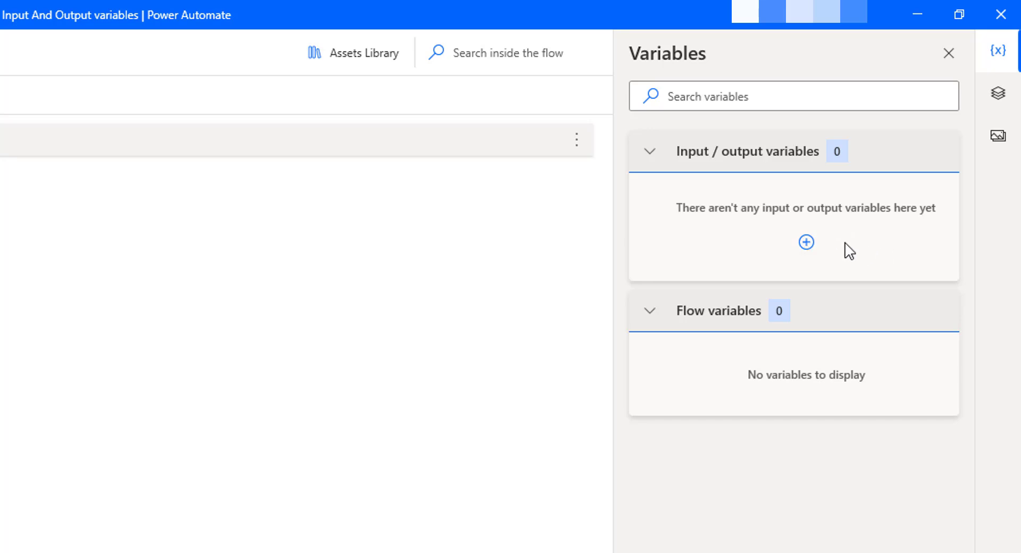
- Start a new input variable called Name with the Text data type
left_click(807, 244)
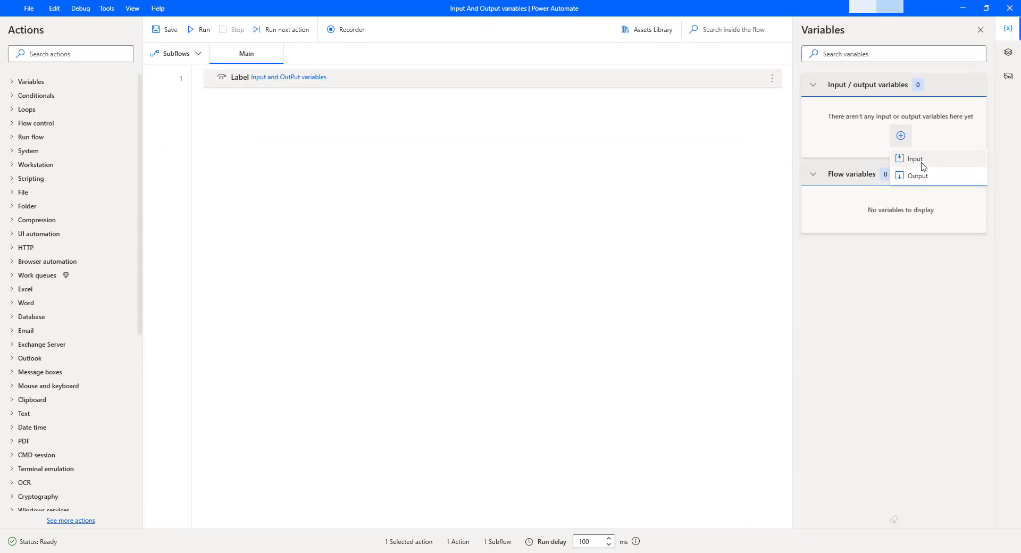
left_click(922, 164)
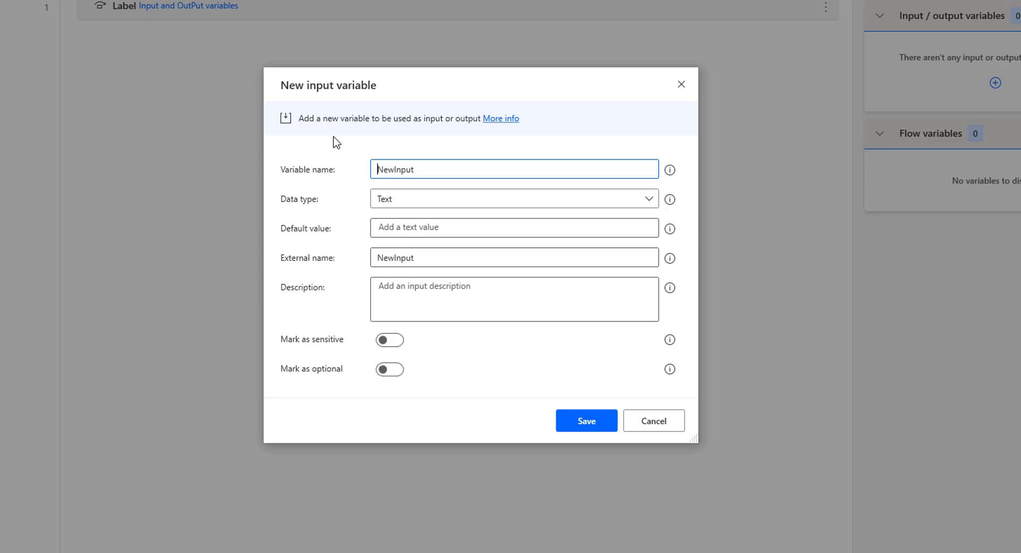
key("ctrl+a")
type("Name")
left_click(410, 201)
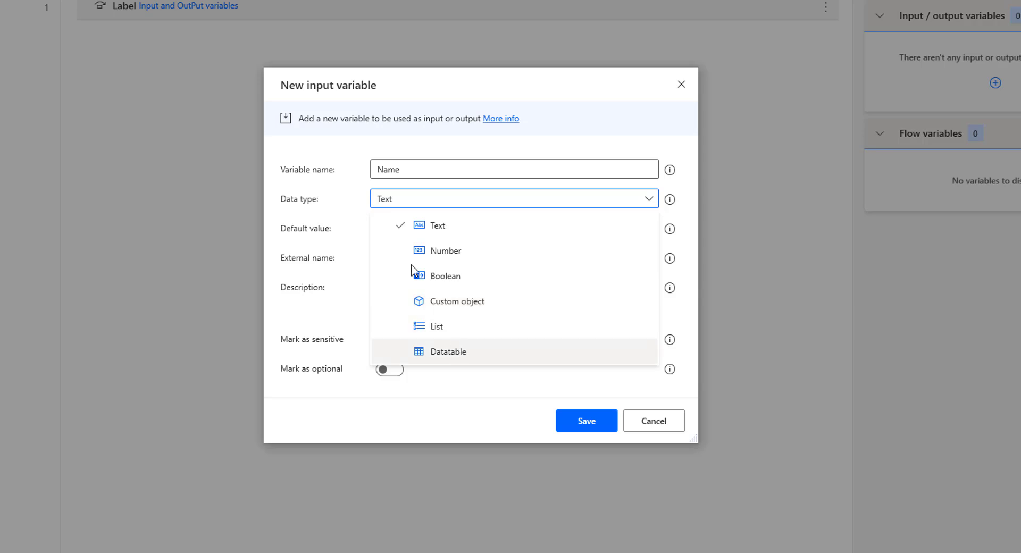
left_click(434, 229)
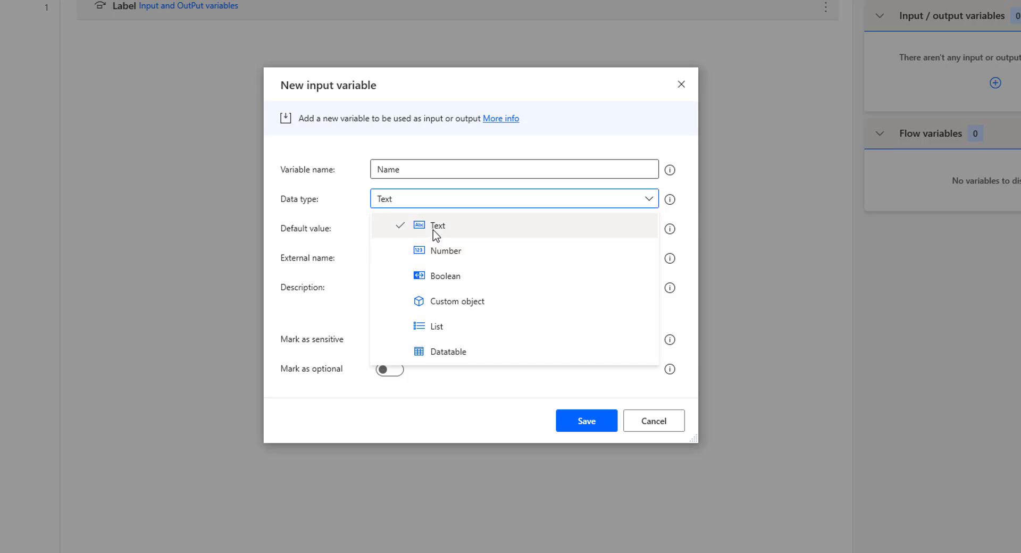
left_click(397, 173)
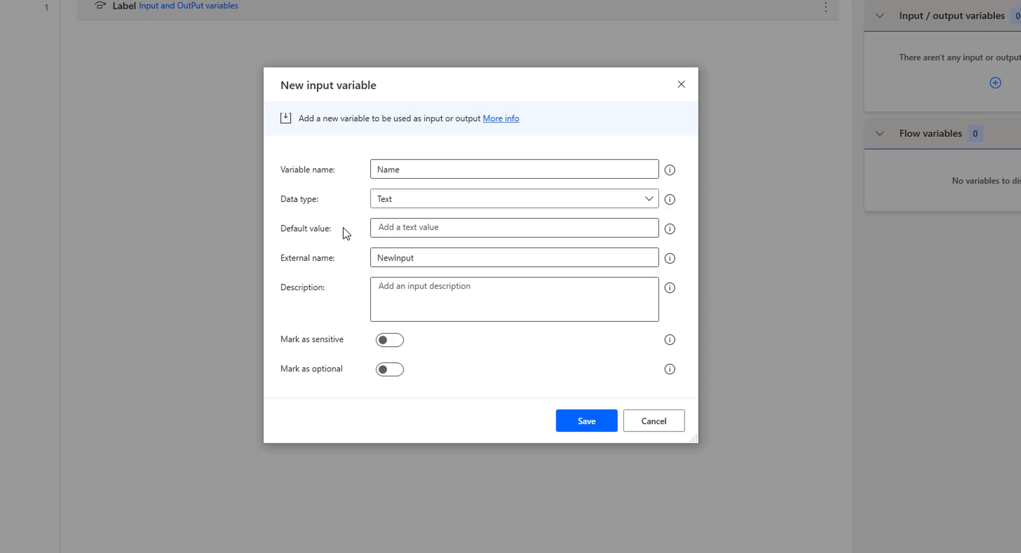
- Give the input variable the default value Default Name, external name Desktop_Name and description Employee name, and save it
left_click(394, 230)
type("Default Name")
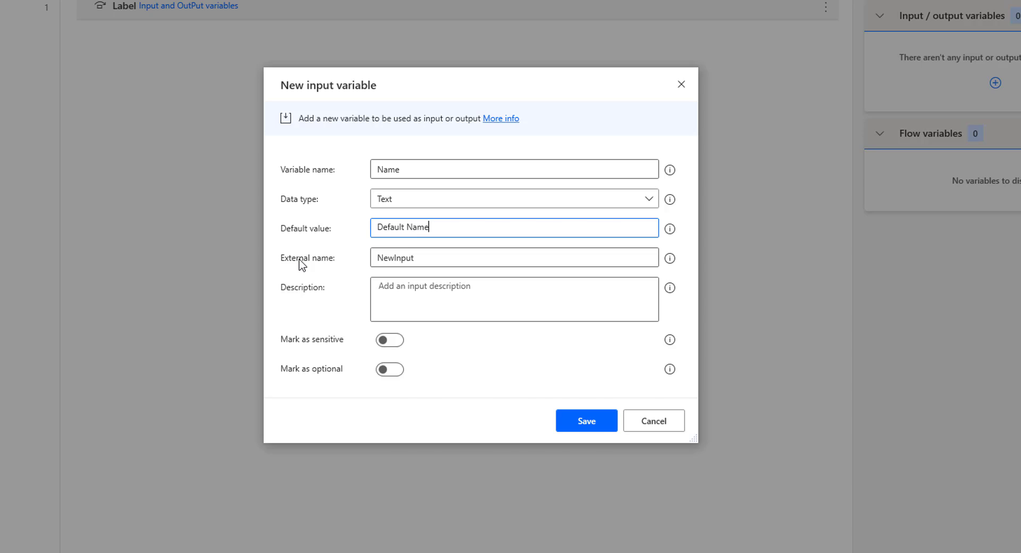
double_click(407, 261)
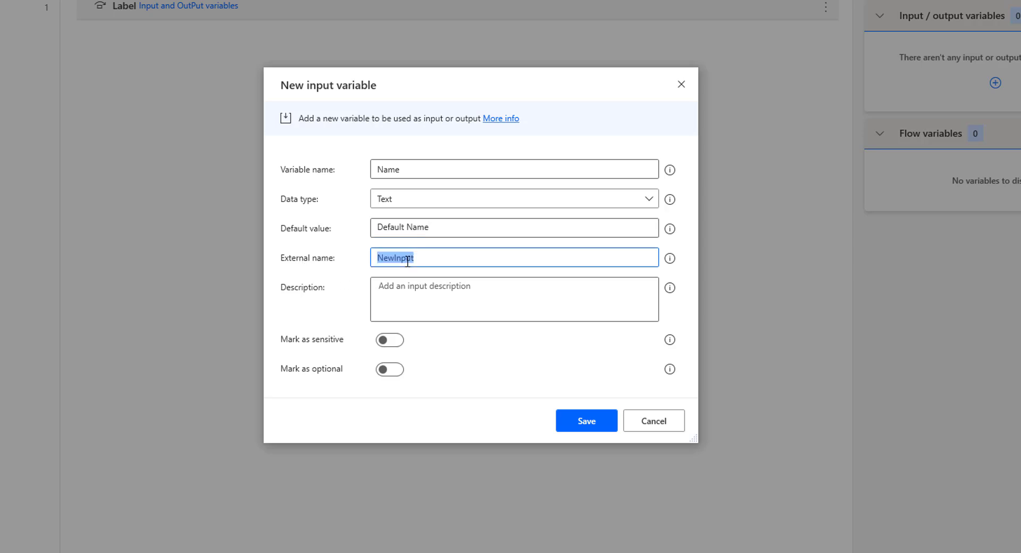
type("Desktop_Name")
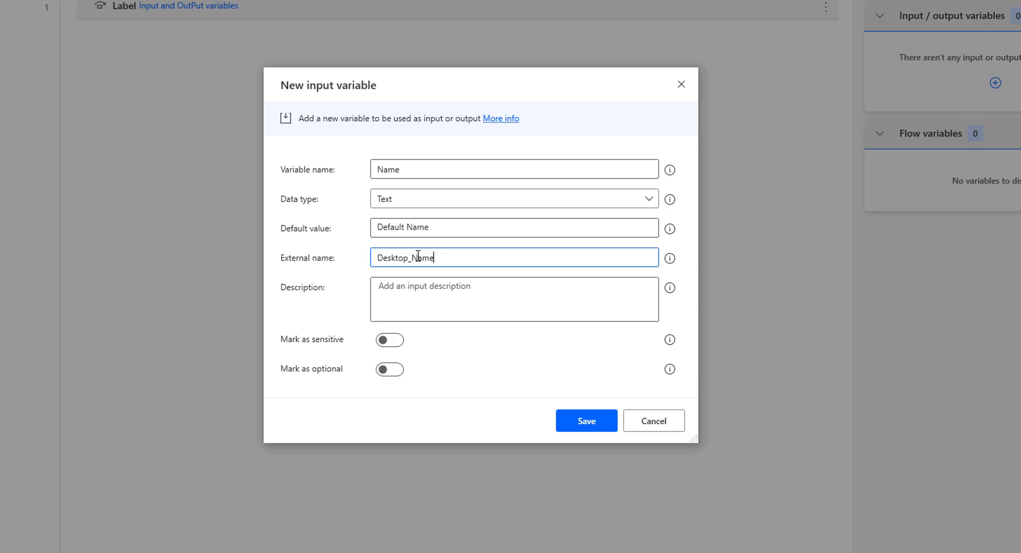
left_click(429, 296)
type("Employee name")
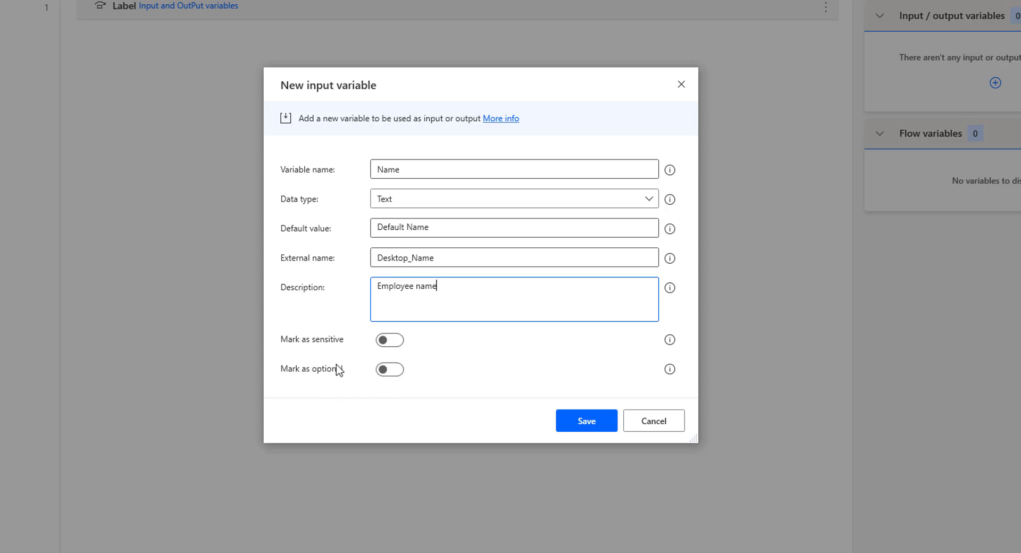
left_click(397, 376)
left_click(388, 376)
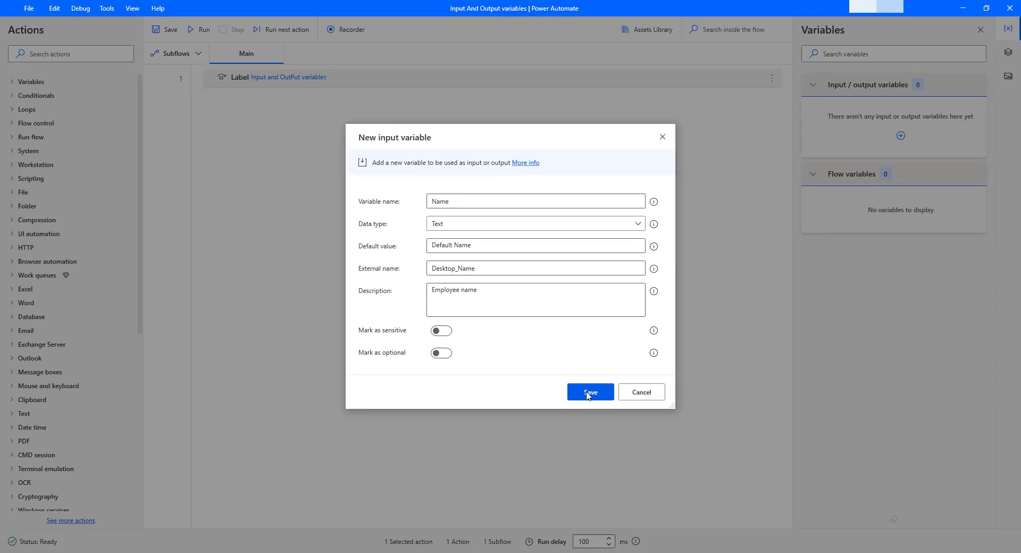
left_click(588, 394)
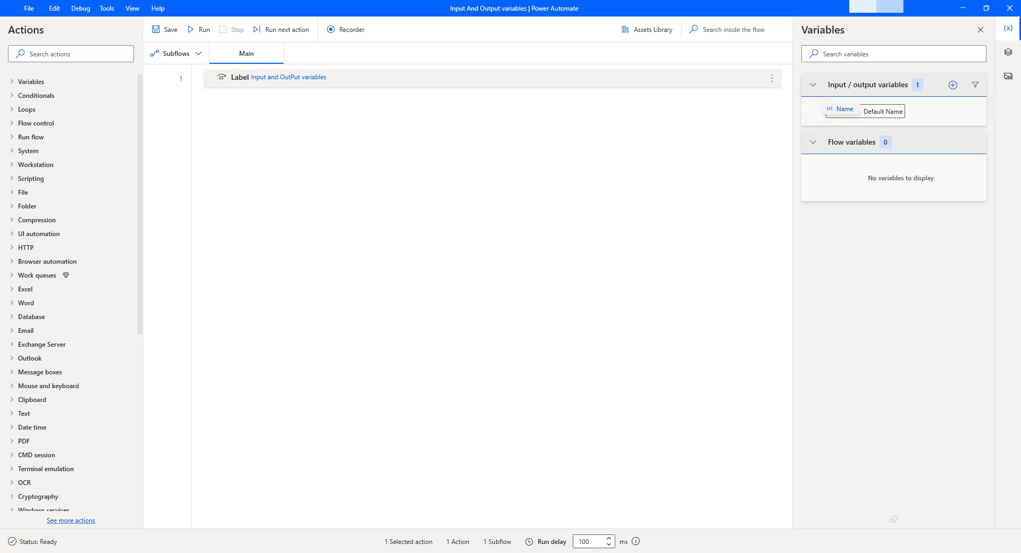
- Add a Display message action below the label with the message box title "Display Name from cloud"
left_click(14, 374)
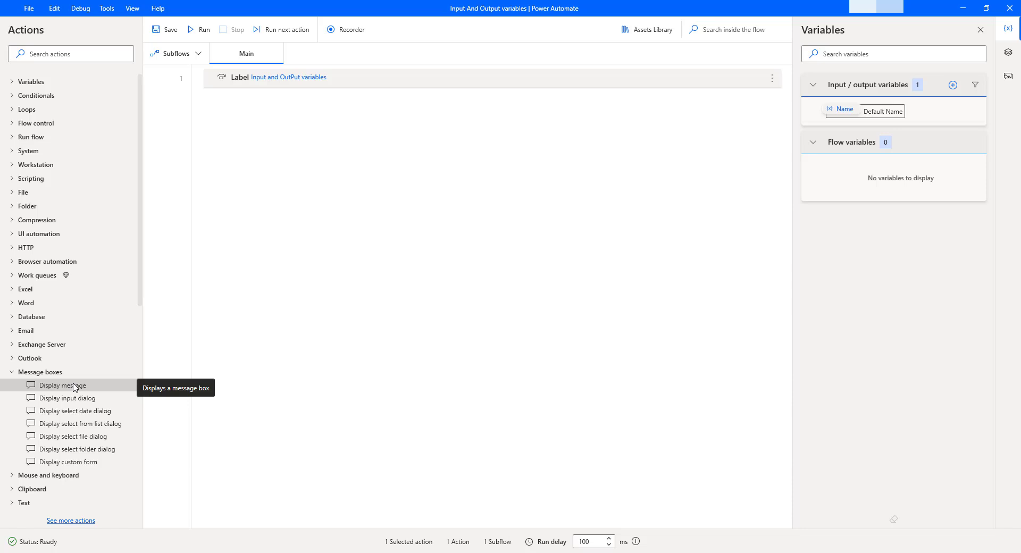
left_click_drag(74, 387, 265, 236)
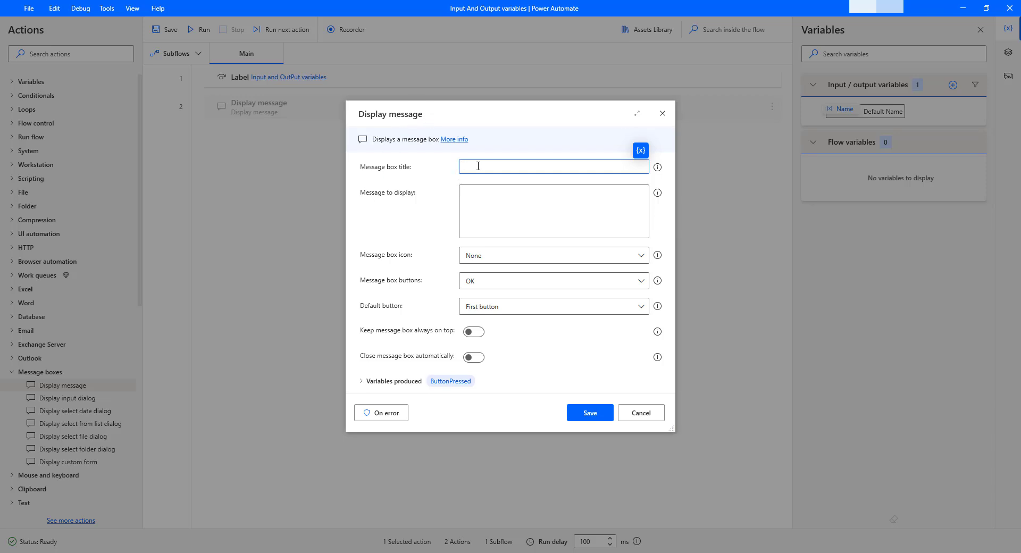
type("Display Name  fro")
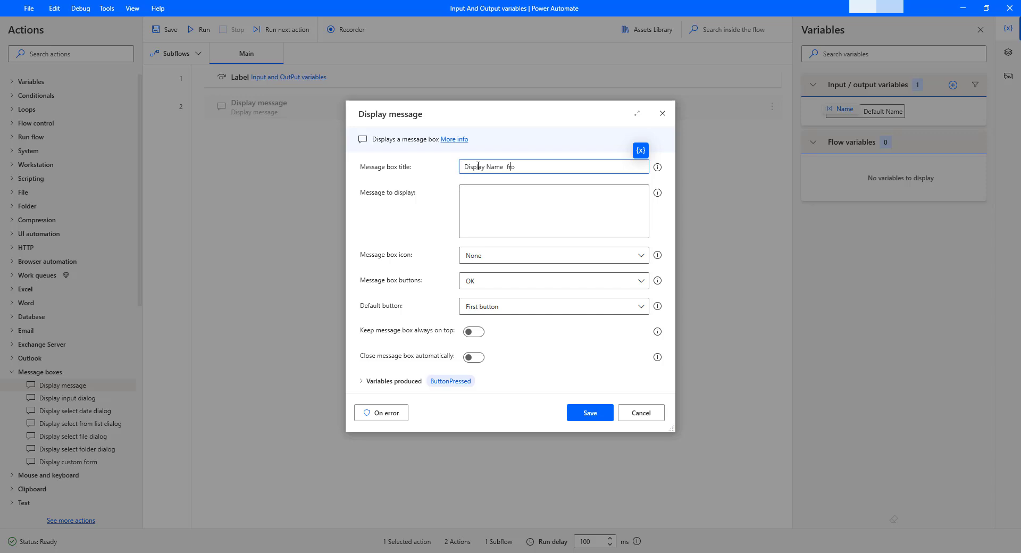
type("m cloud")
- Insert the Name variable as the message to display and save the Display message action
left_click(595, 203)
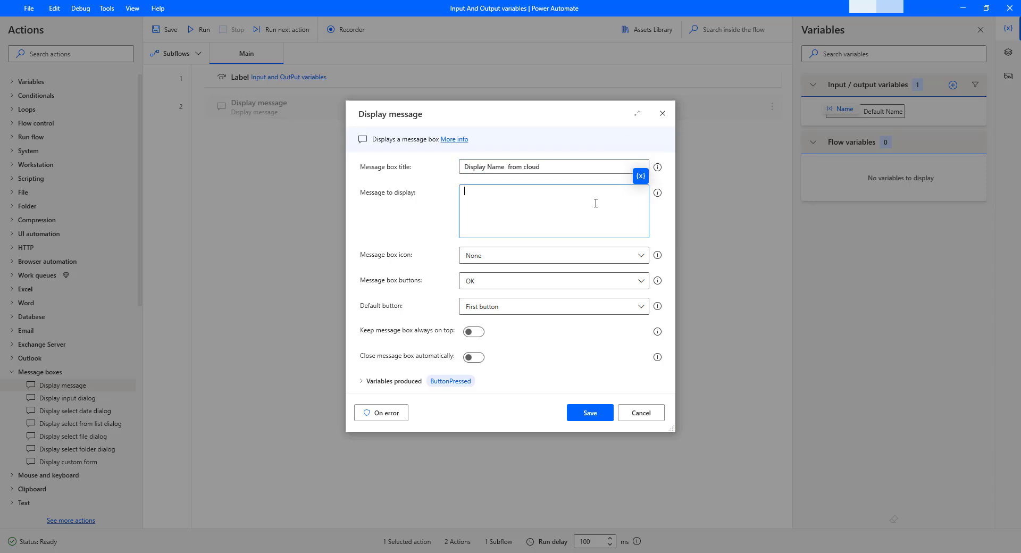
left_click(644, 182)
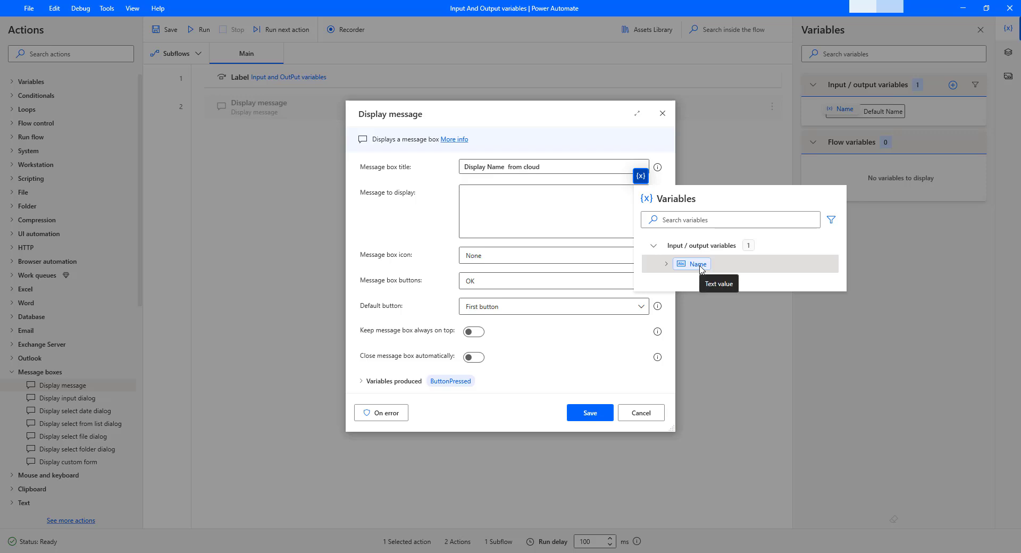
left_click(699, 264)
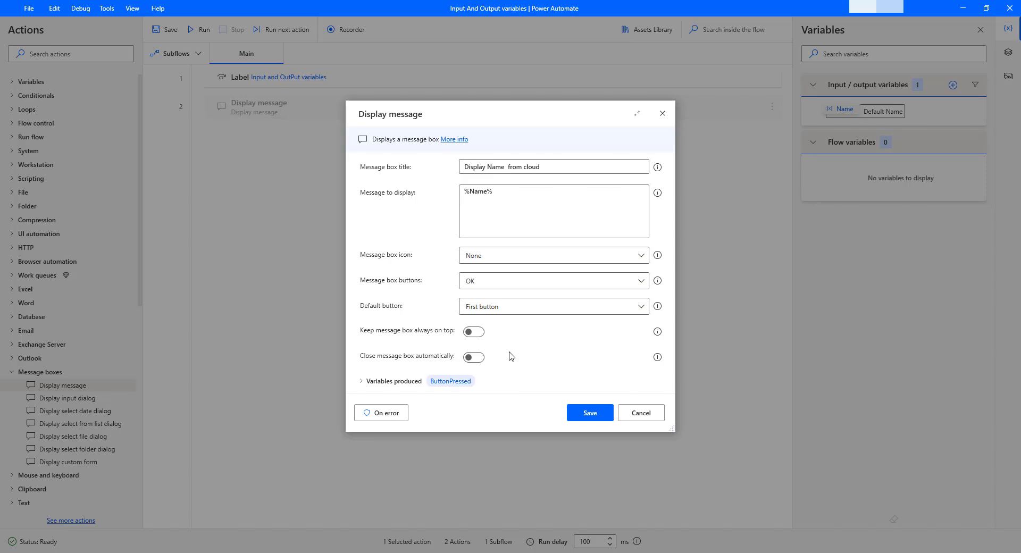
left_click(589, 419)
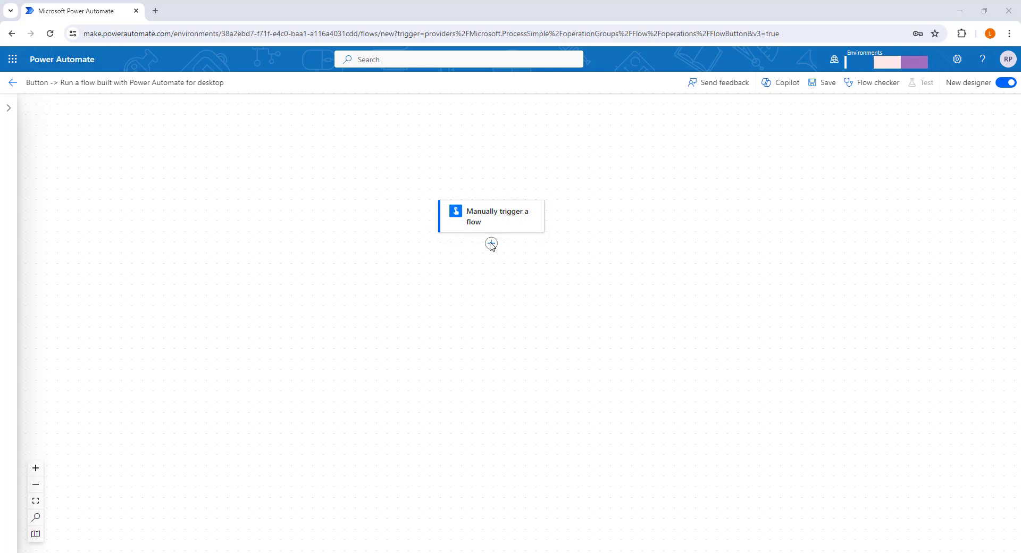
- In the Power Automate cloud flow in the browser, add "Run a flow built with Power Automate for desktop" after the manual trigger
left_click(491, 244)
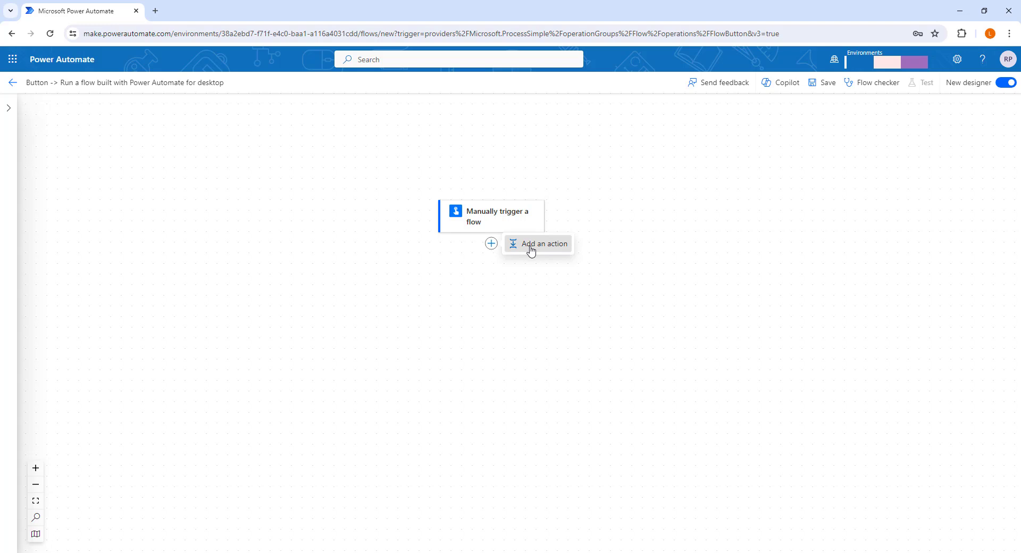
left_click(531, 246)
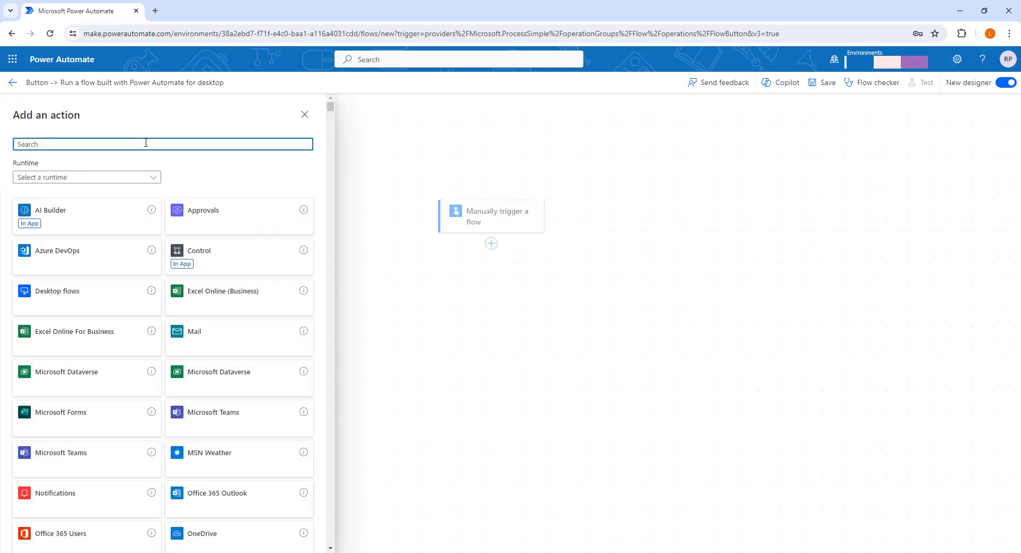
type("desktop")
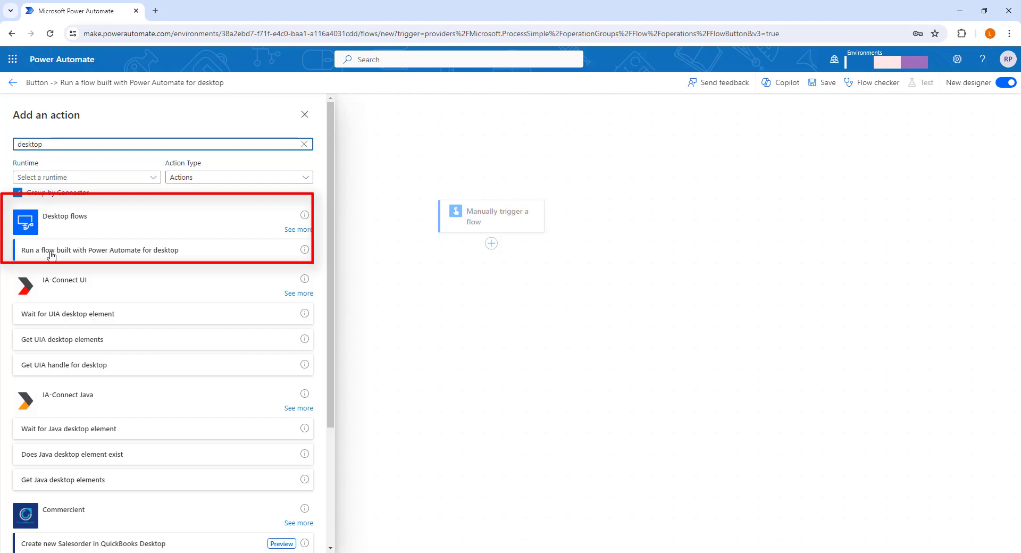
left_click(133, 252)
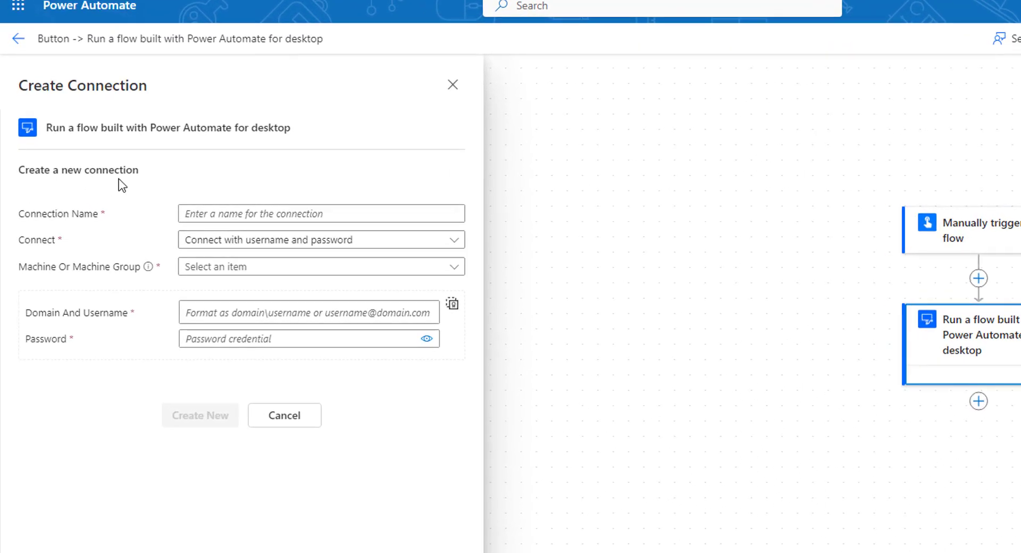
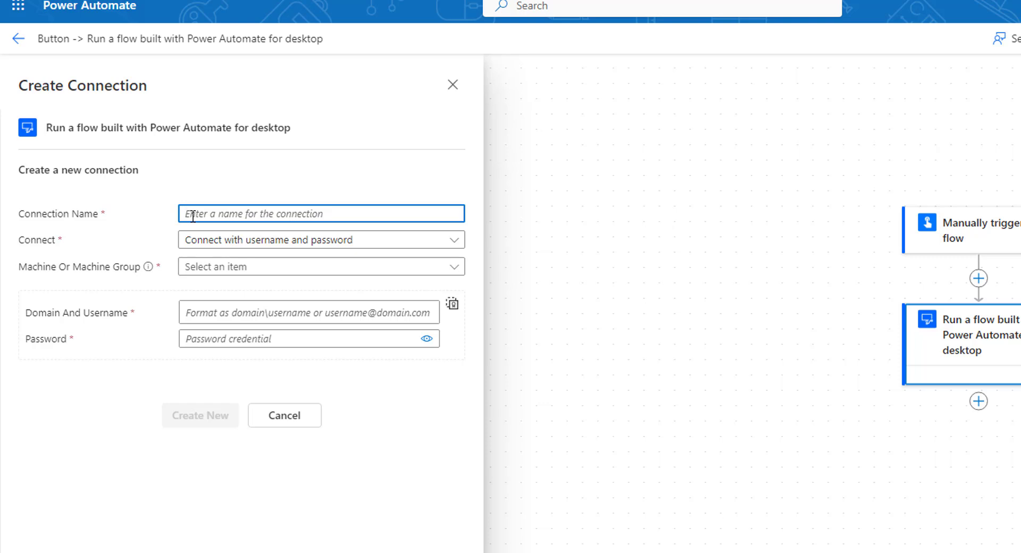
- Name the new connection PAD desktop flow, using username-and-password authentication and the machine DESKTOP-HDSRSE8
type("PAD des")
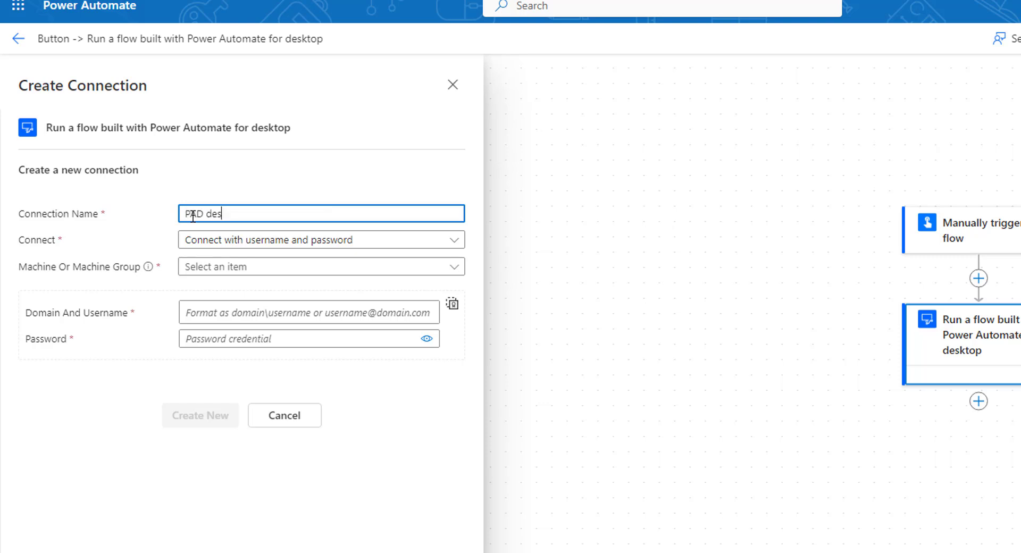
type("ktop flow")
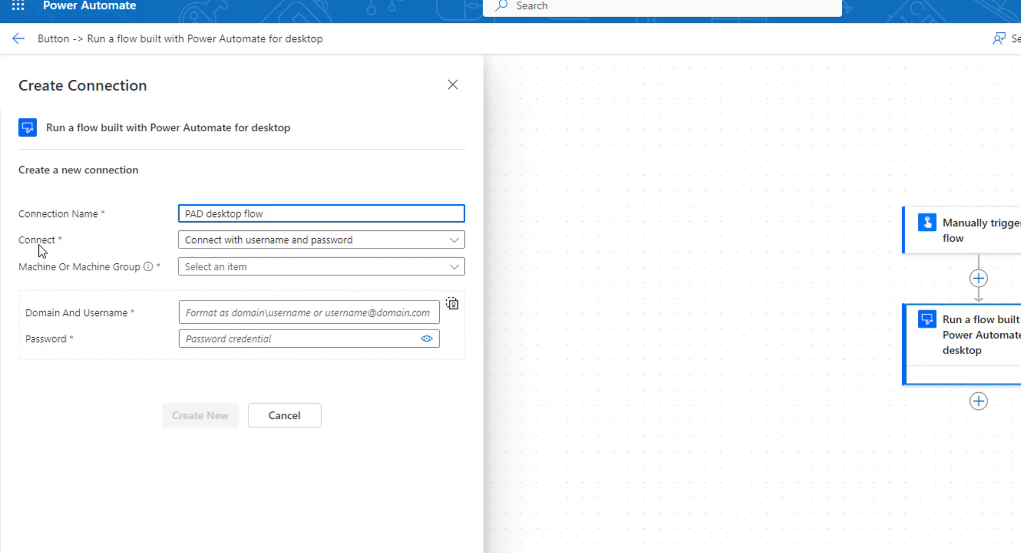
left_click(451, 244)
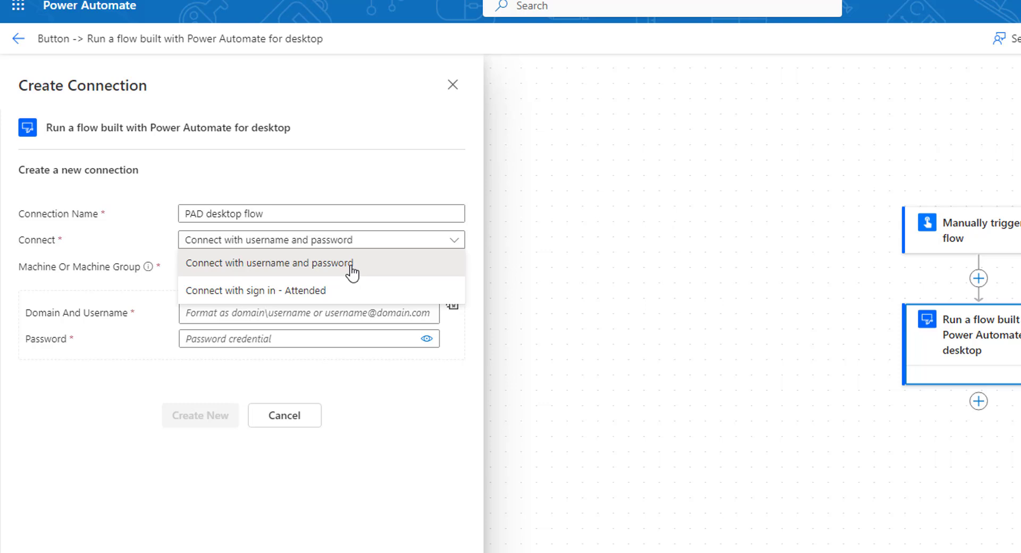
left_click(352, 262)
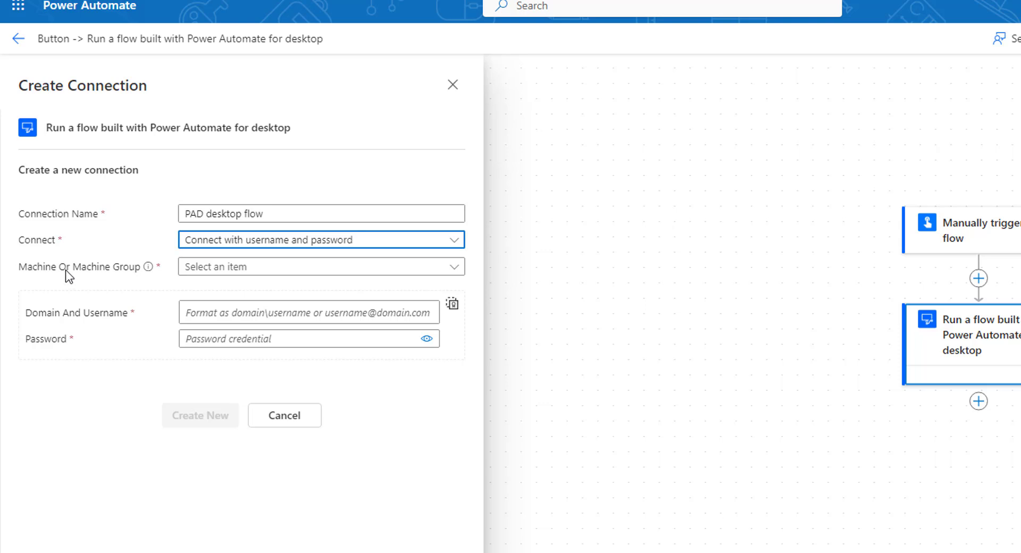
left_click(456, 268)
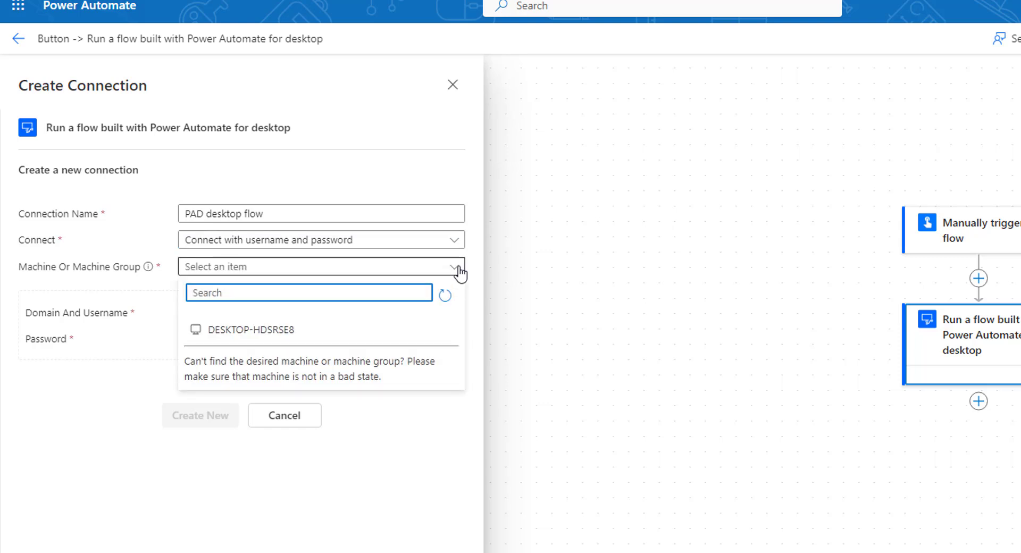
left_click(298, 336)
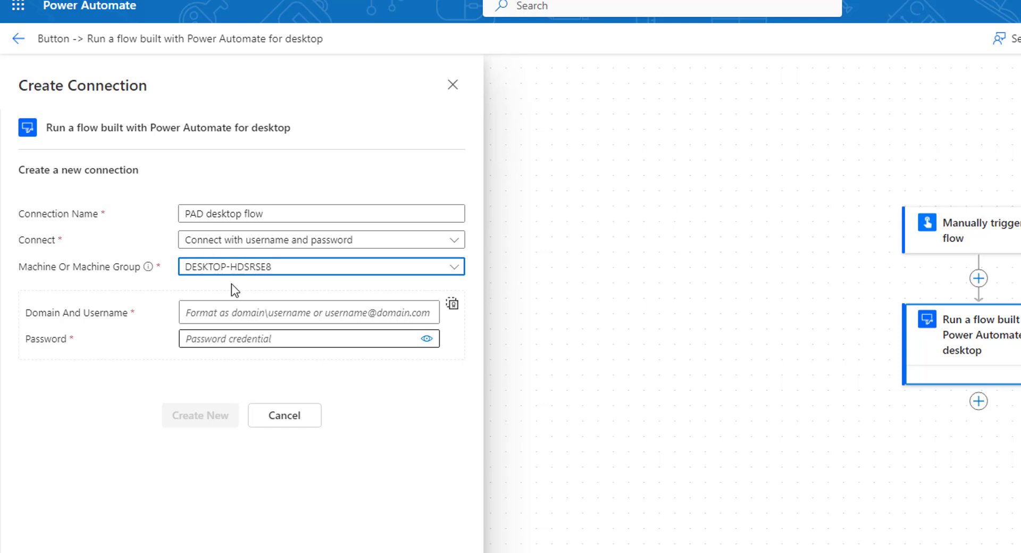
- Enter the machine's domain and username and the account password, and create the connection
left_click(203, 312)
type("DESKTOP-HDSRSE8\\AR")
left_click(233, 341)
type("******")
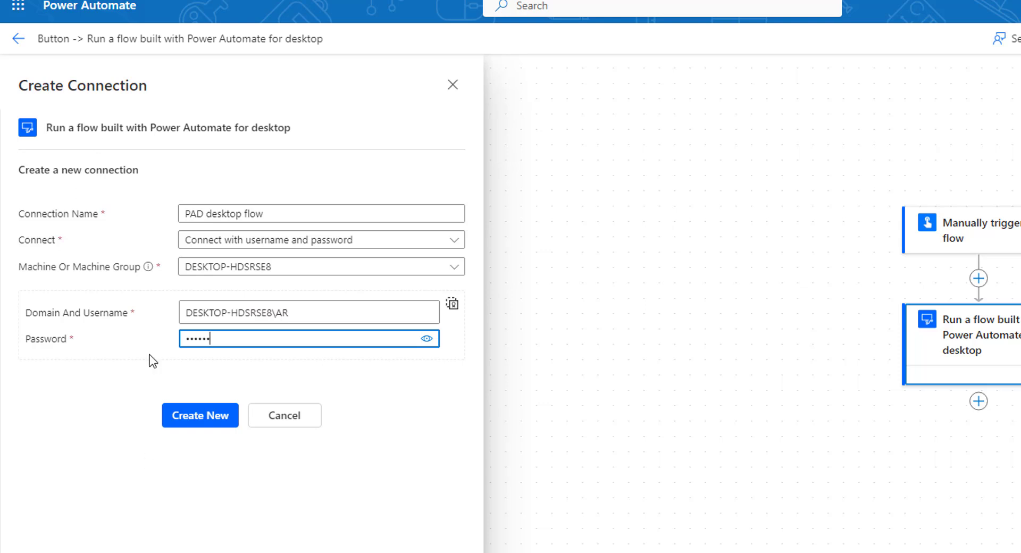
left_click(200, 420)
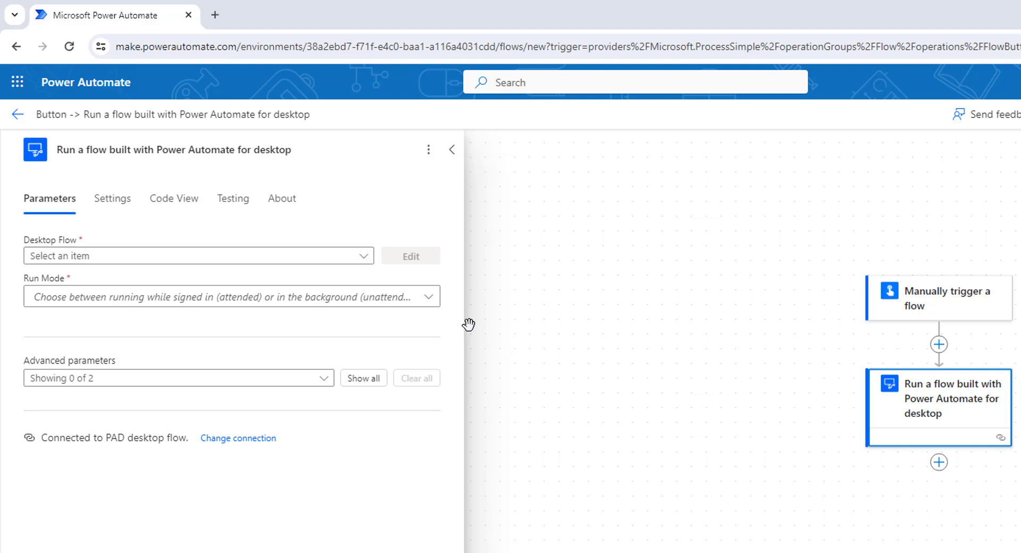
- Choose Input And Output variables as the desktop flow to run and check its Desktop_Name input field
left_click(361, 260)
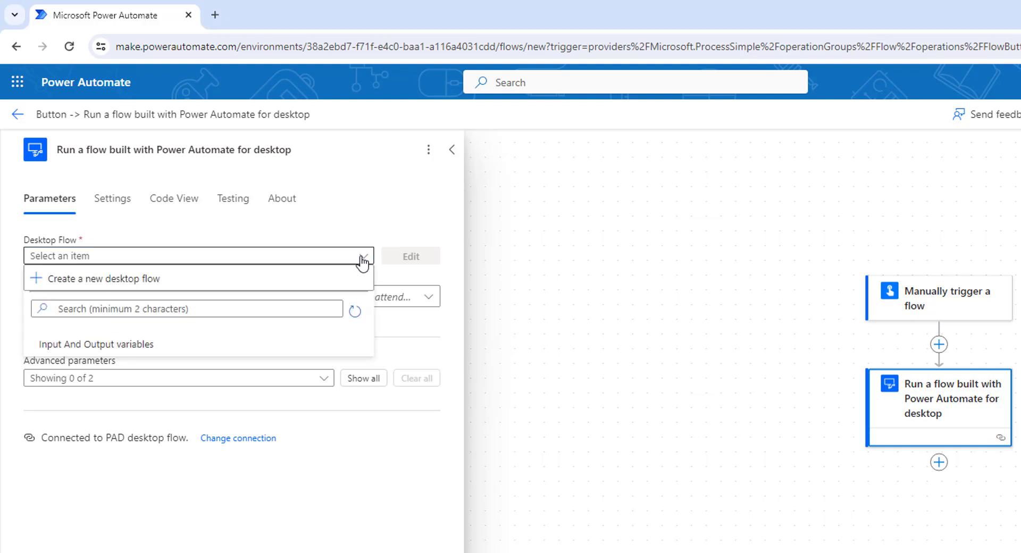
left_click(110, 346)
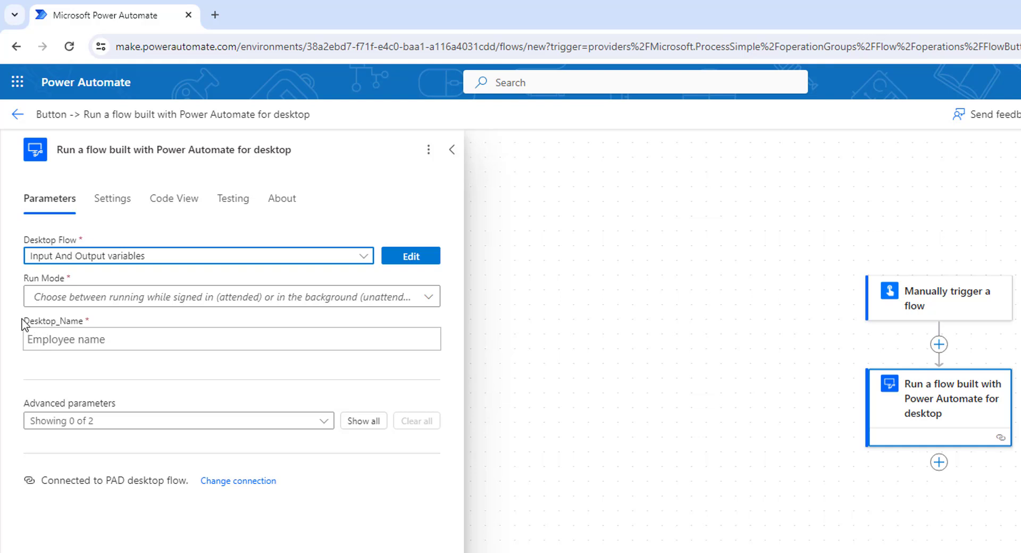
left_click_drag(22, 322, 84, 325)
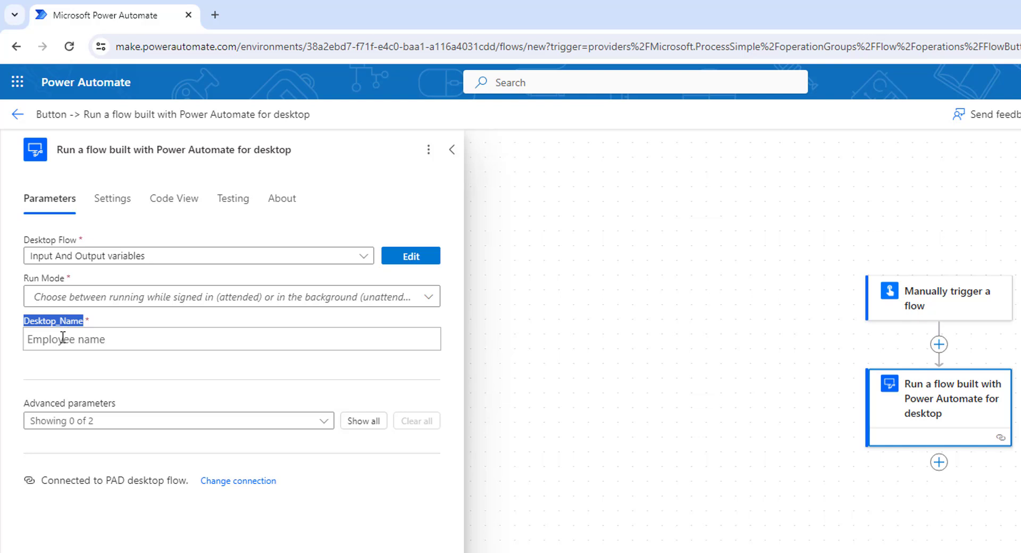
left_click(33, 338)
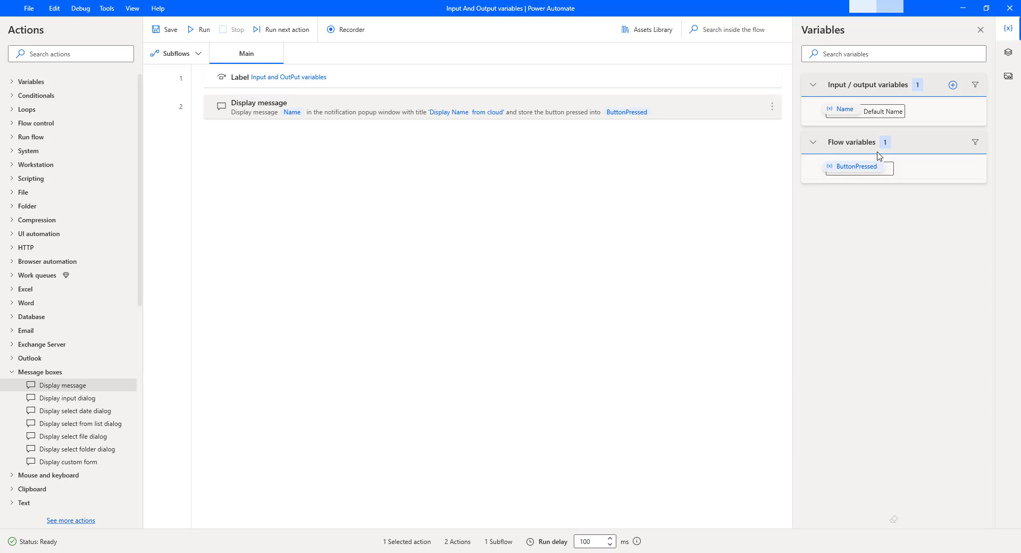
- In the Power Automate desktop flow designer, open the Name input variable's properties and check its external name
mouse_move(856, 113)
left_click(977, 111)
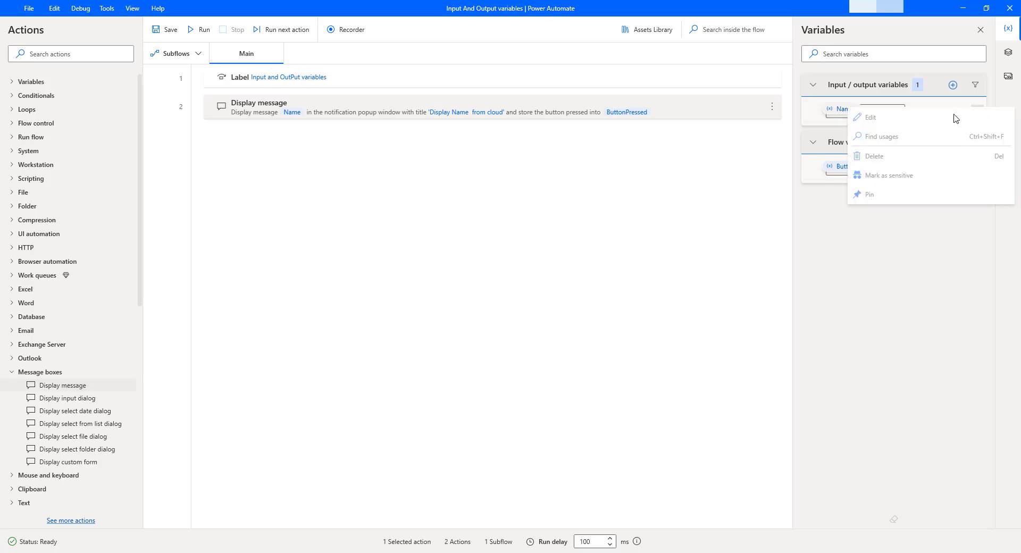
left_click(955, 118)
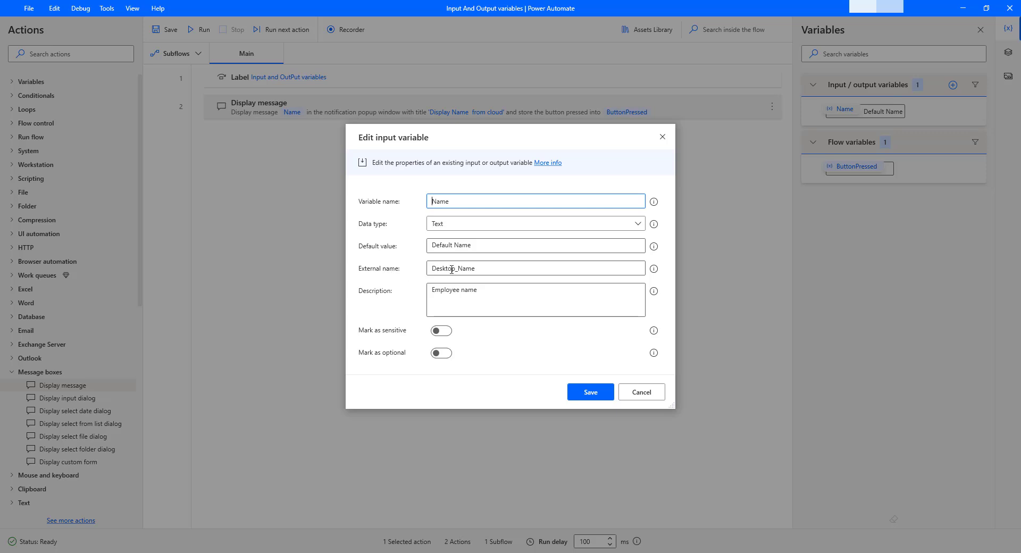
left_click_drag(436, 268, 472, 269)
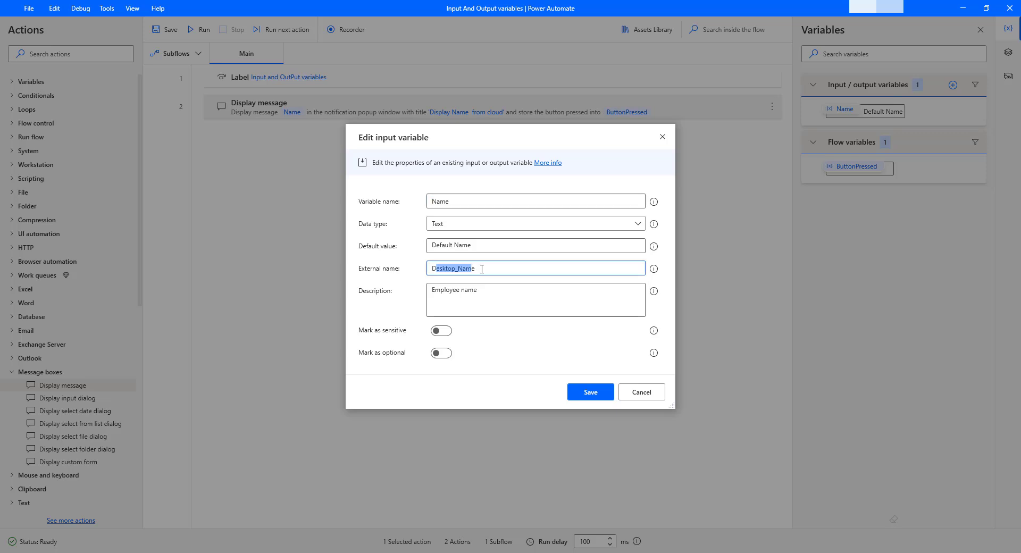
left_click(482, 269)
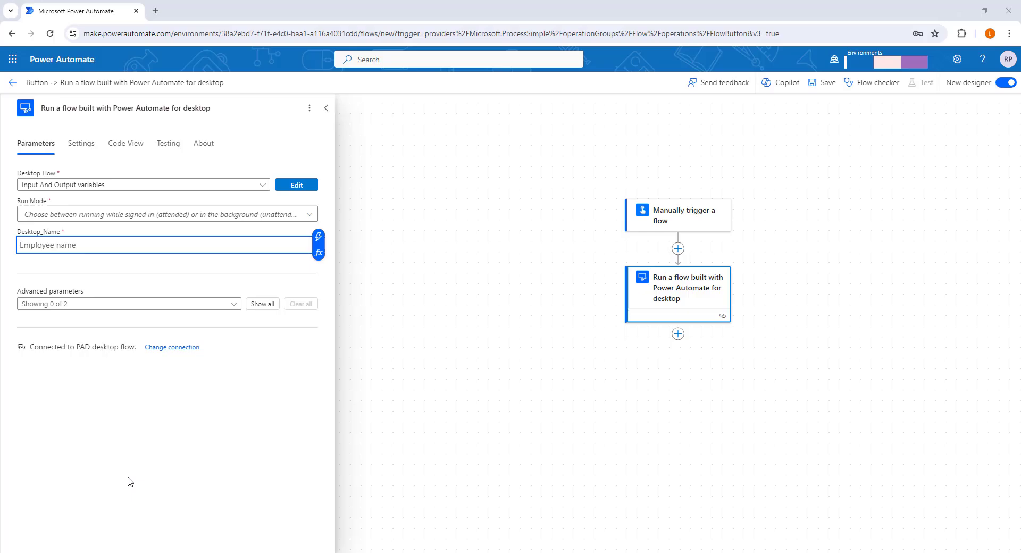
- Back in the browser's cloud flow, set the desktop flow action's Desktop_Name input to "Hello world" and its run mode to Attended
left_click(105, 376)
left_click_drag(17, 232, 59, 243)
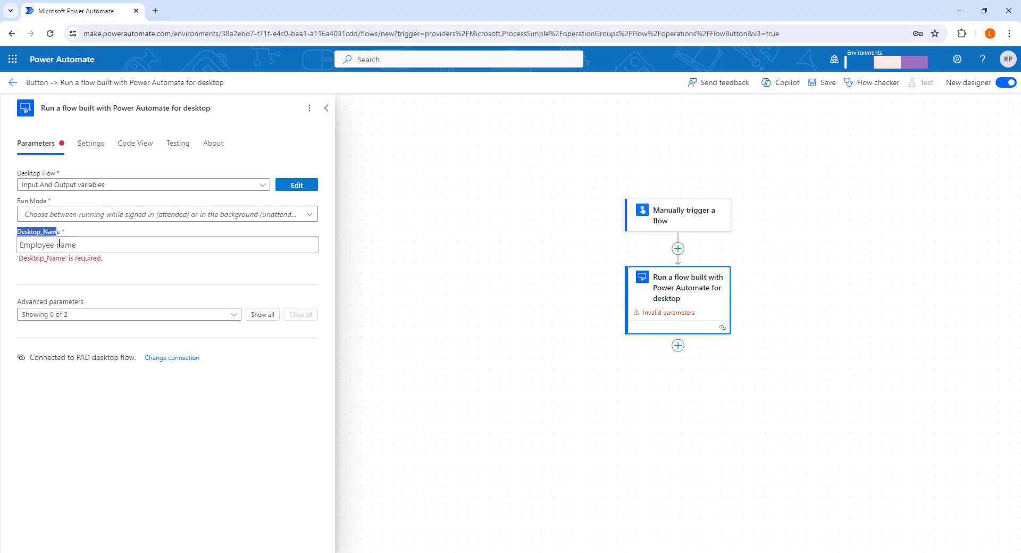
left_click(59, 243)
left_click(49, 245)
type("Hello world")
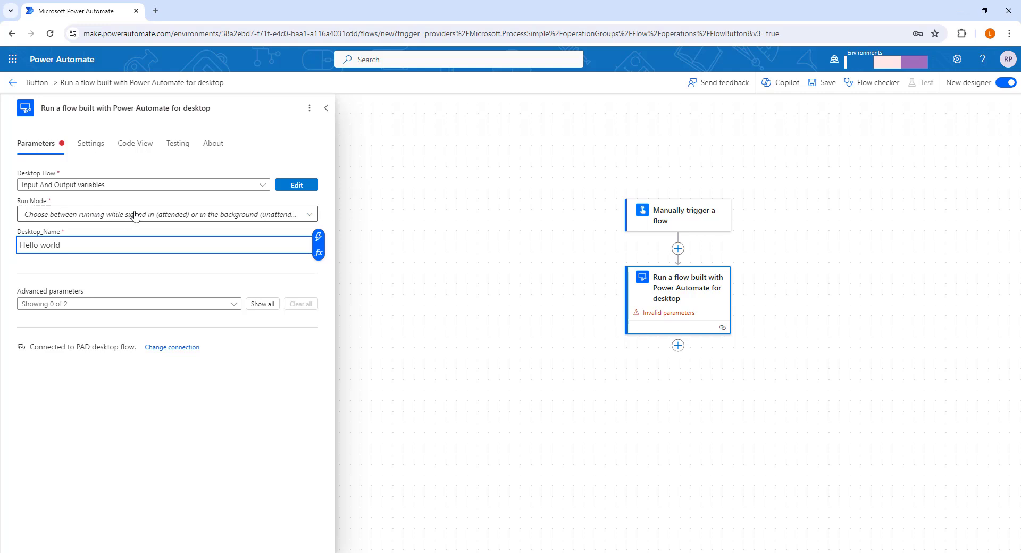
left_click(308, 219)
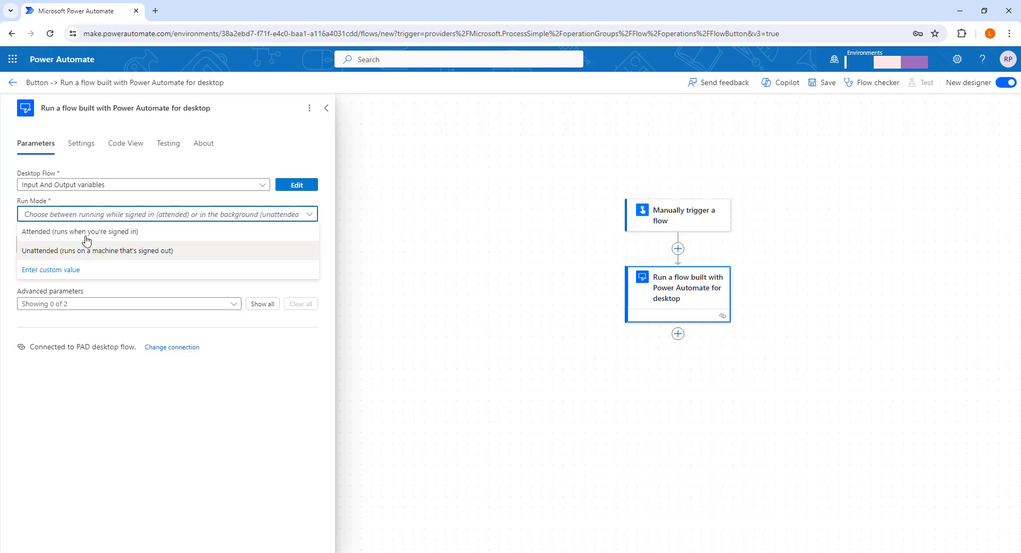
left_click(87, 233)
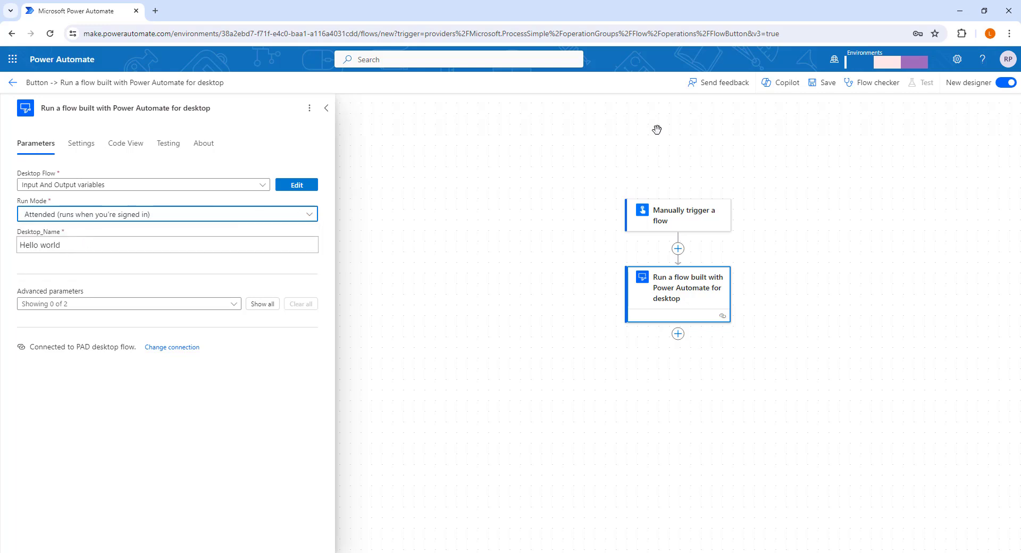
- Save the cloud flow and run a manual test of it using the existing desktop flows connection
left_click(828, 83)
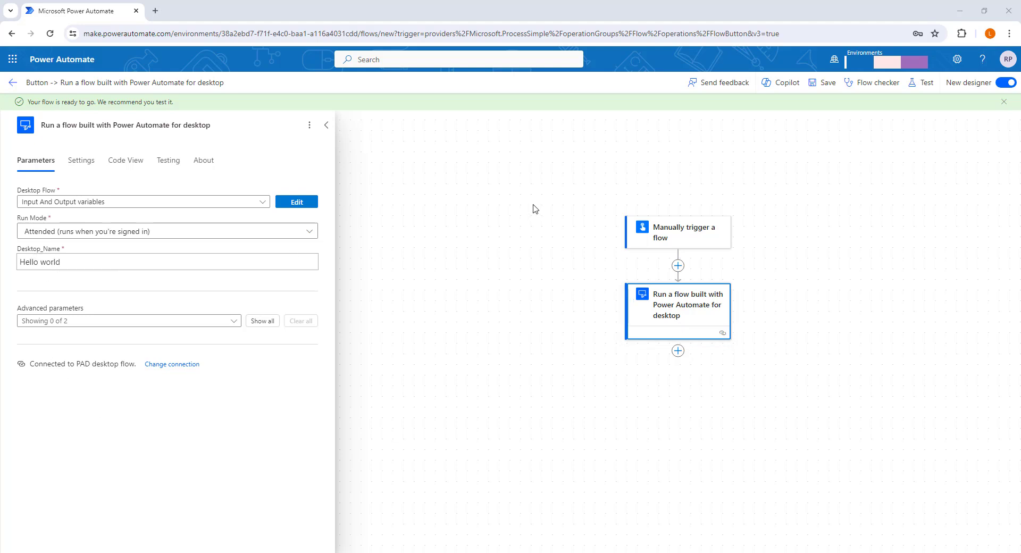
left_click(921, 87)
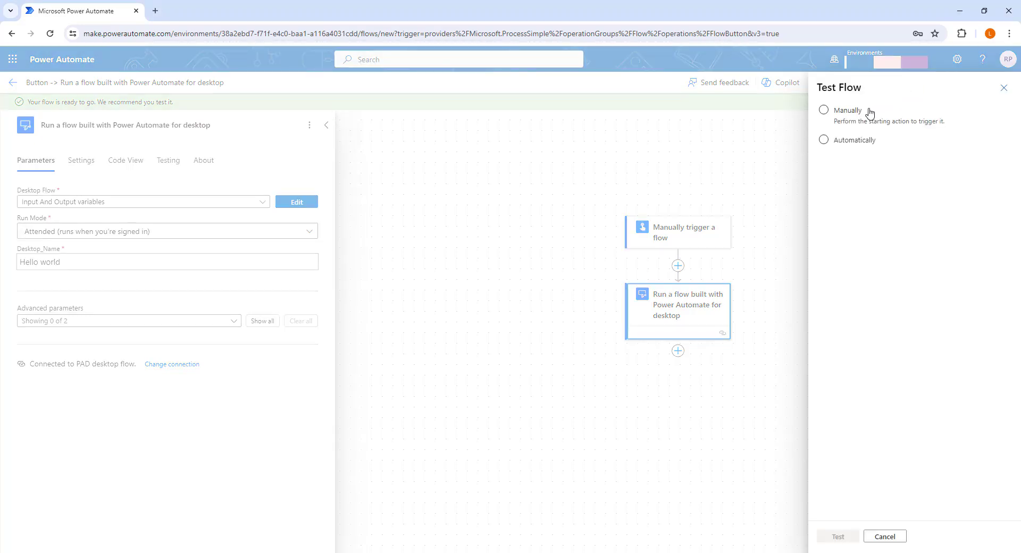
left_click(866, 111)
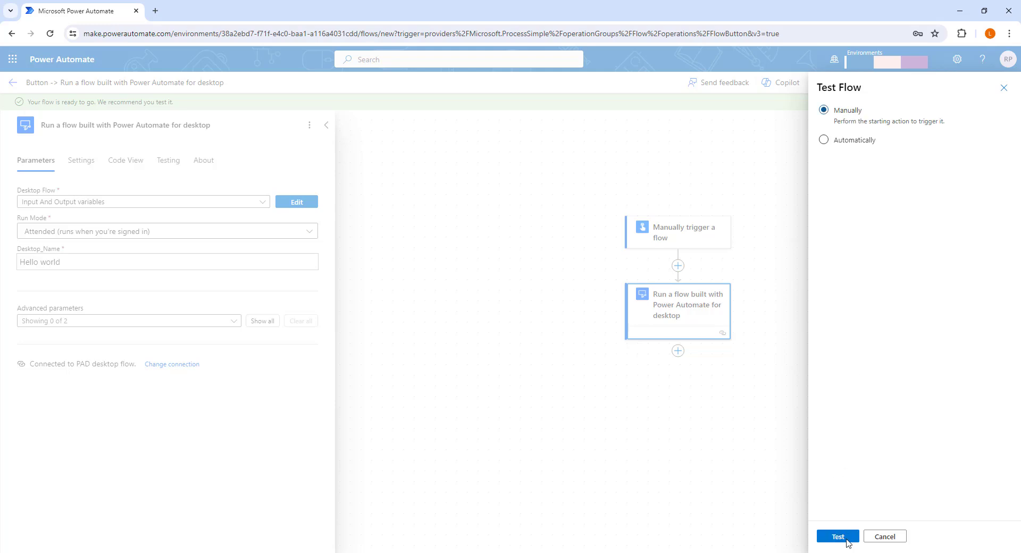
left_click(838, 536)
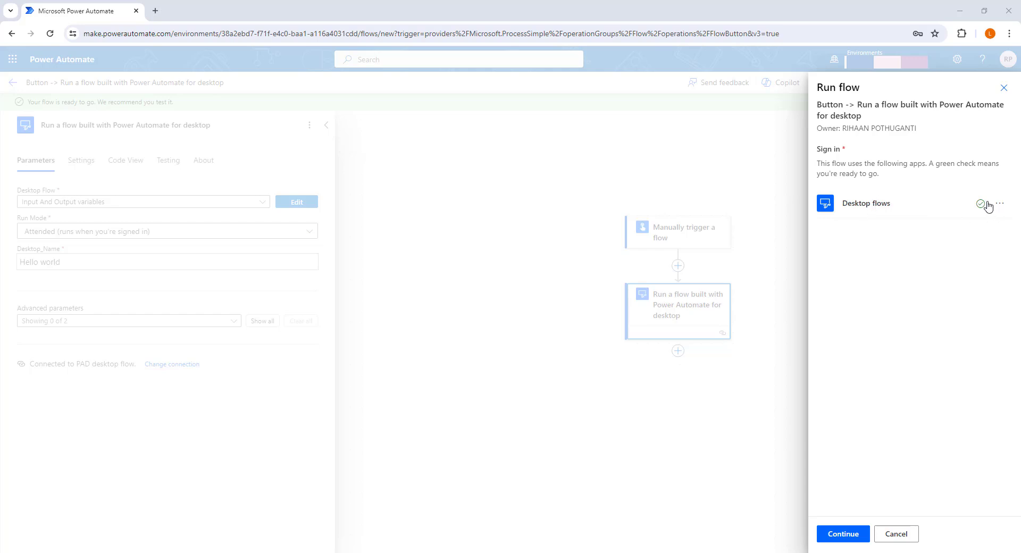
left_click(857, 540)
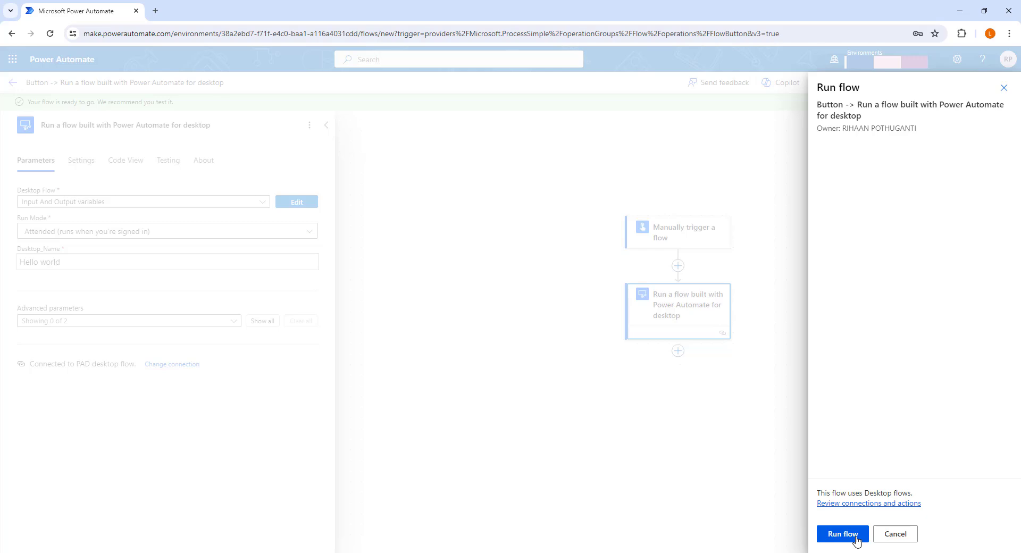
left_click(857, 540)
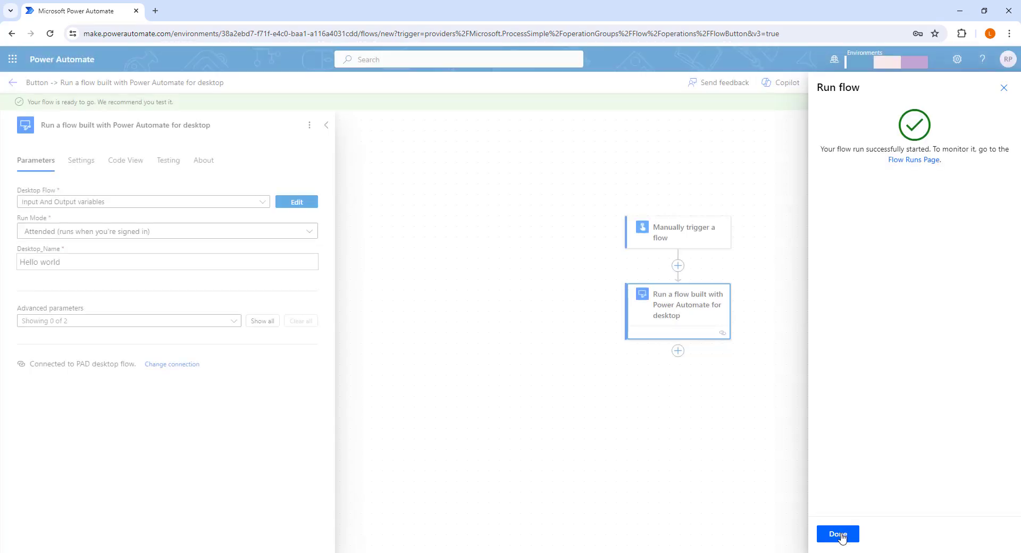
left_click(839, 535)
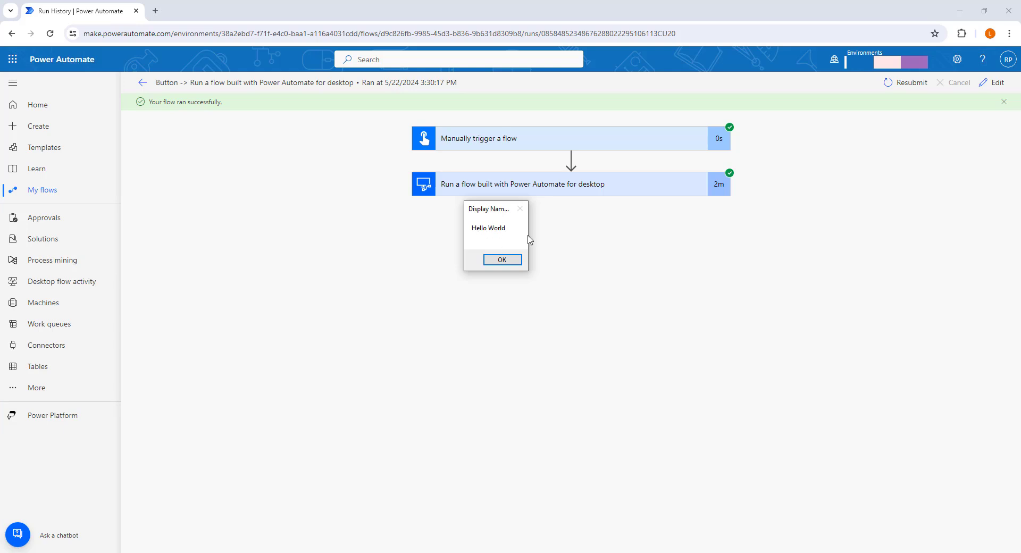
- In the Power Automate desktop flow designer, review the Name input variable's properties and close them without saving
left_click(263, 546)
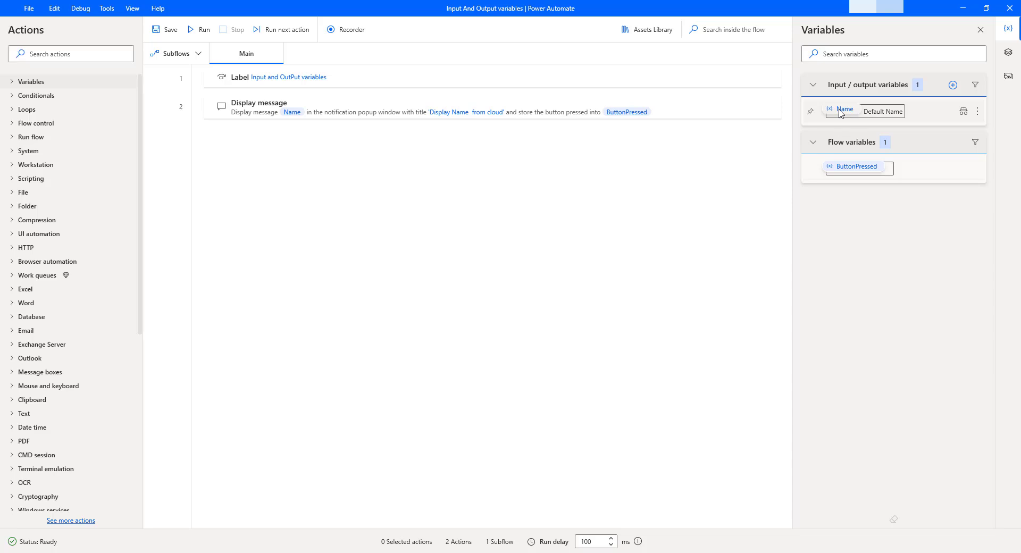
left_click(978, 111)
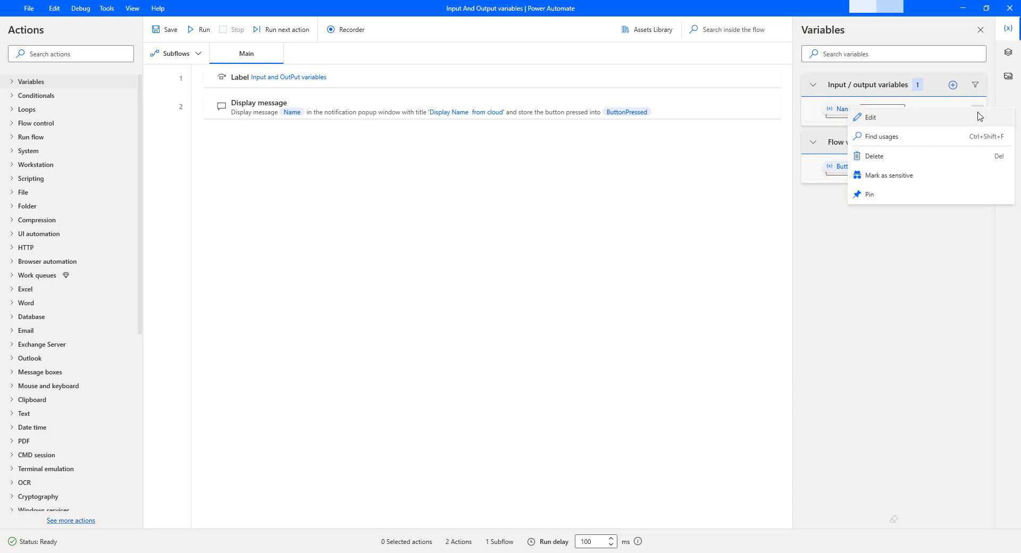
left_click(911, 119)
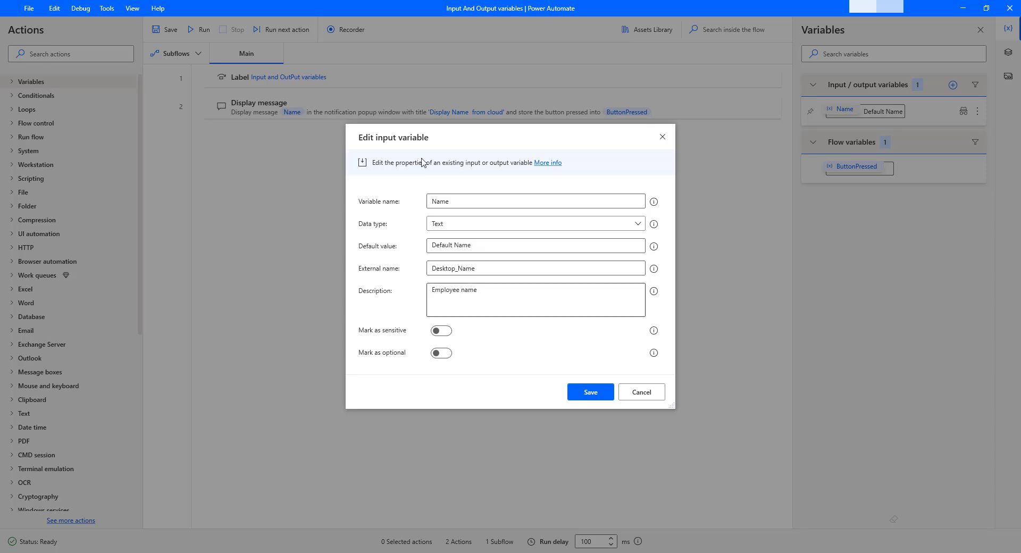
left_click(640, 394)
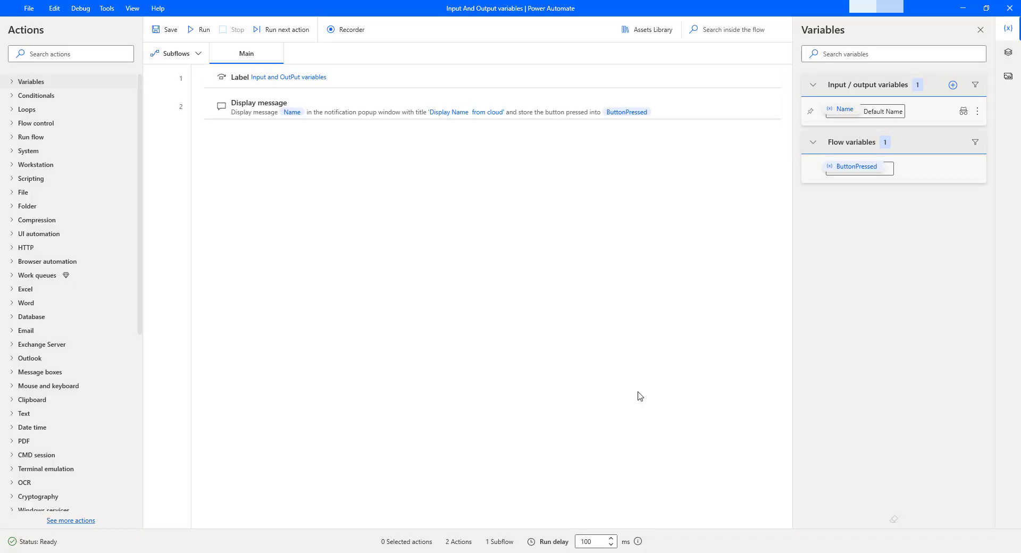